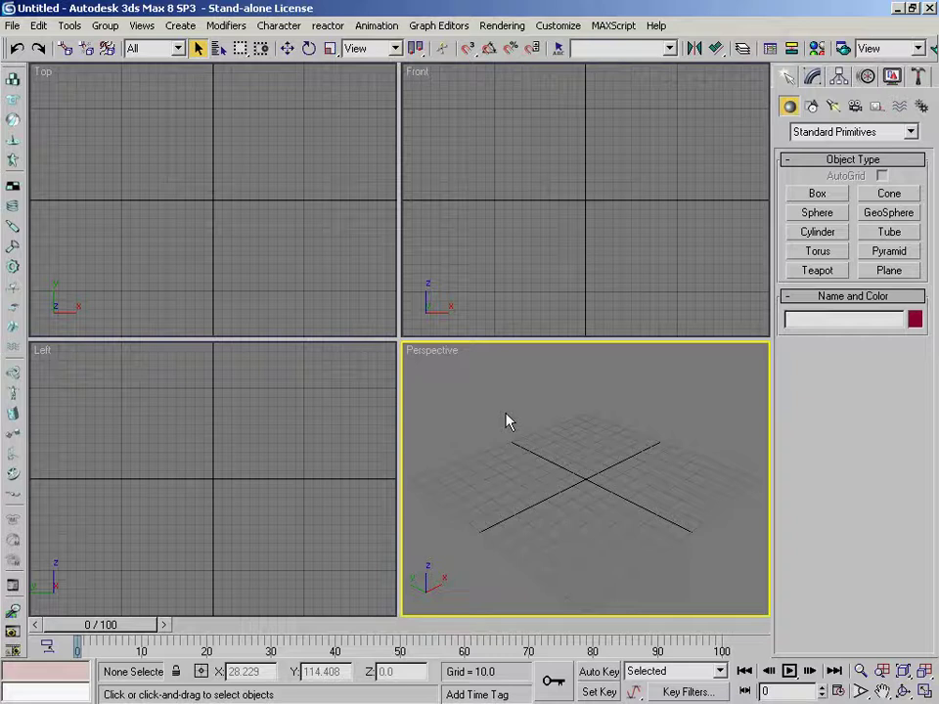
# Examine the transform and display commands offered by the quad menus of the Perspective, Top and Left viewports.
pyautogui.rightClick(507, 421)
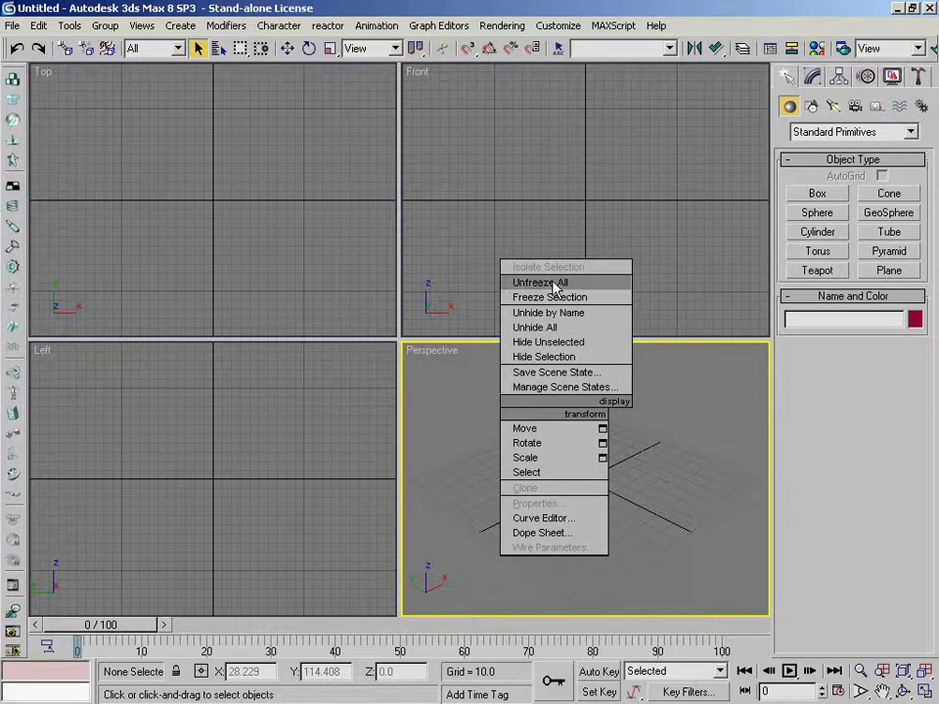
pyautogui.click(411, 196)
pyautogui.click(279, 223)
pyautogui.rightClick(279, 223)
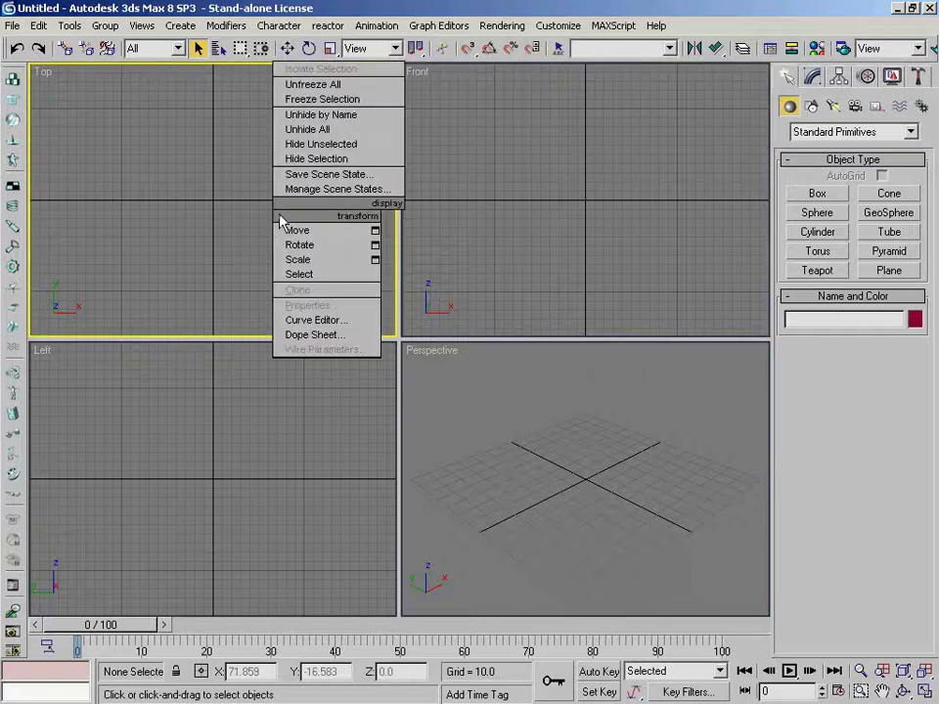
pyautogui.click(237, 452)
pyautogui.rightClick(238, 458)
pyautogui.click(524, 533)
pyautogui.rightClick(528, 534)
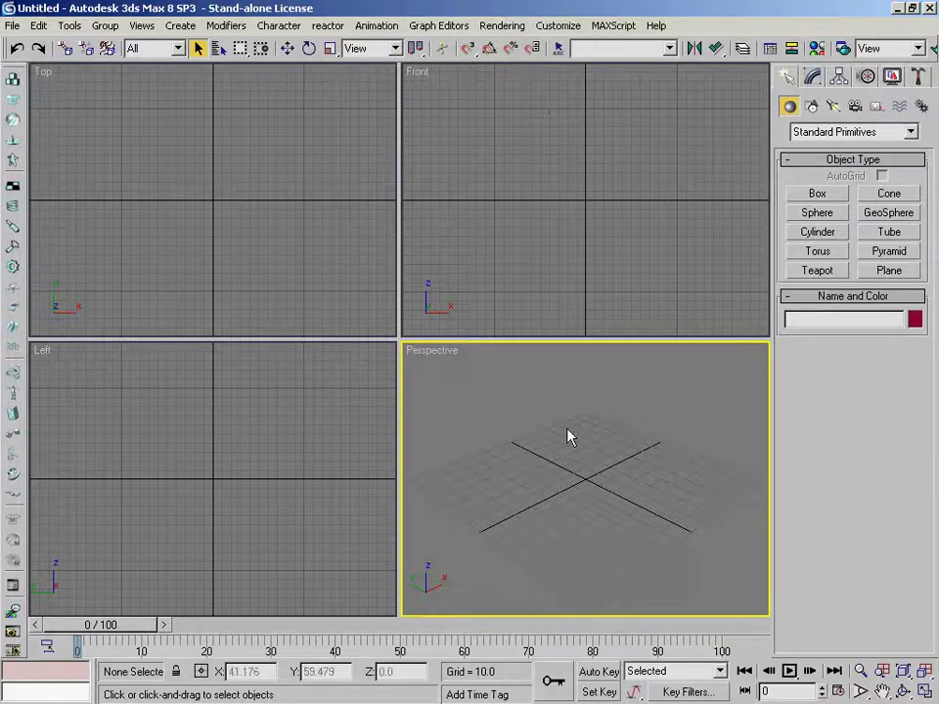
pyautogui.rightClick(489, 403)
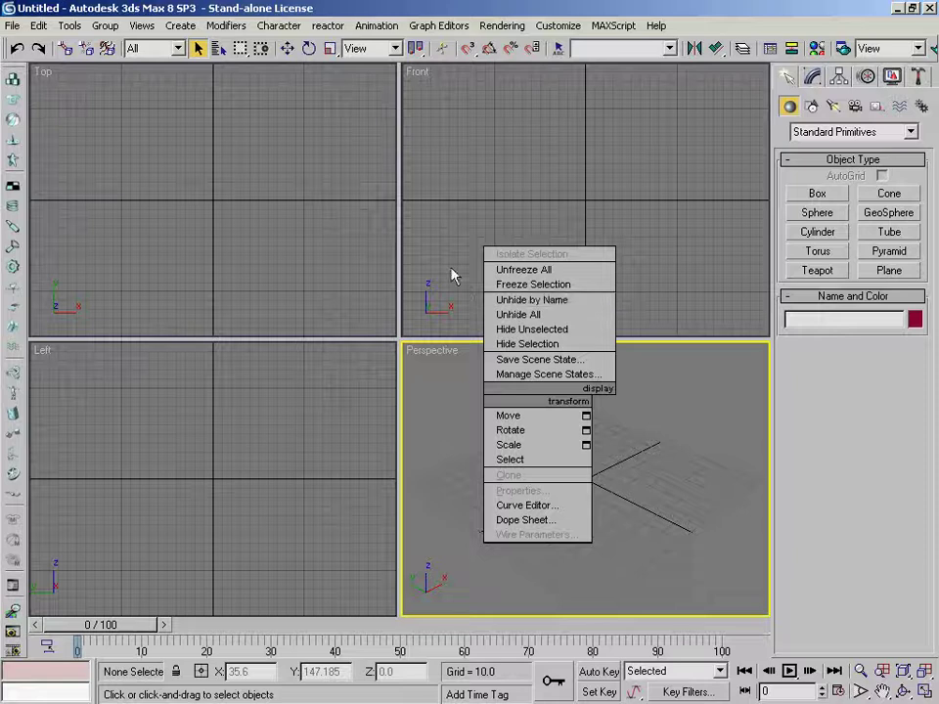
pyautogui.click(418, 478)
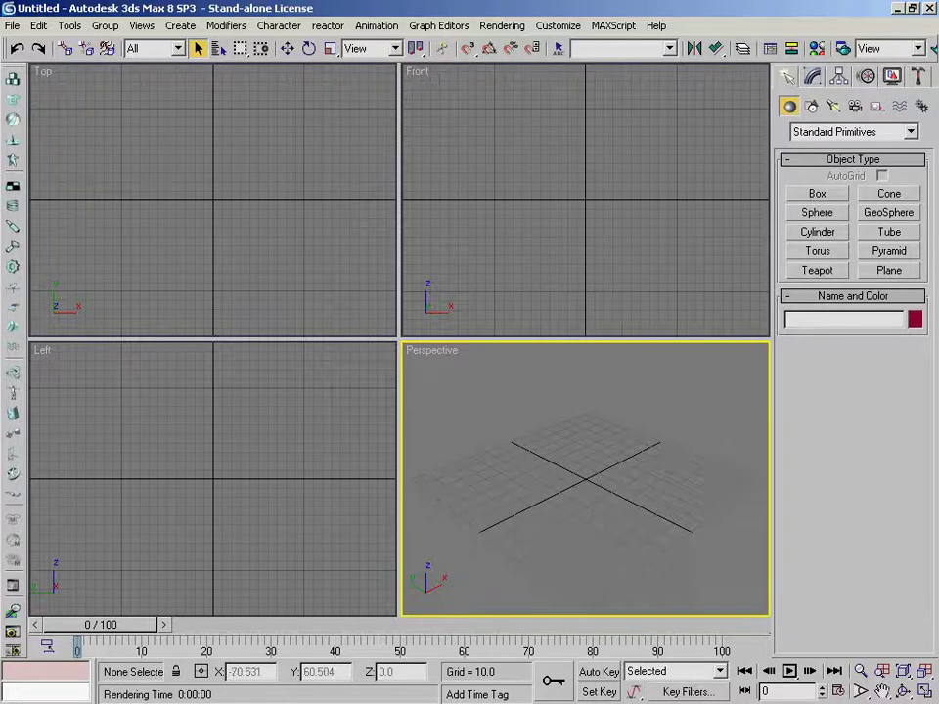
# Examine the display options and the available view types of the Perspective, Front, Top and Left viewports.
pyautogui.rightClick(431, 358)
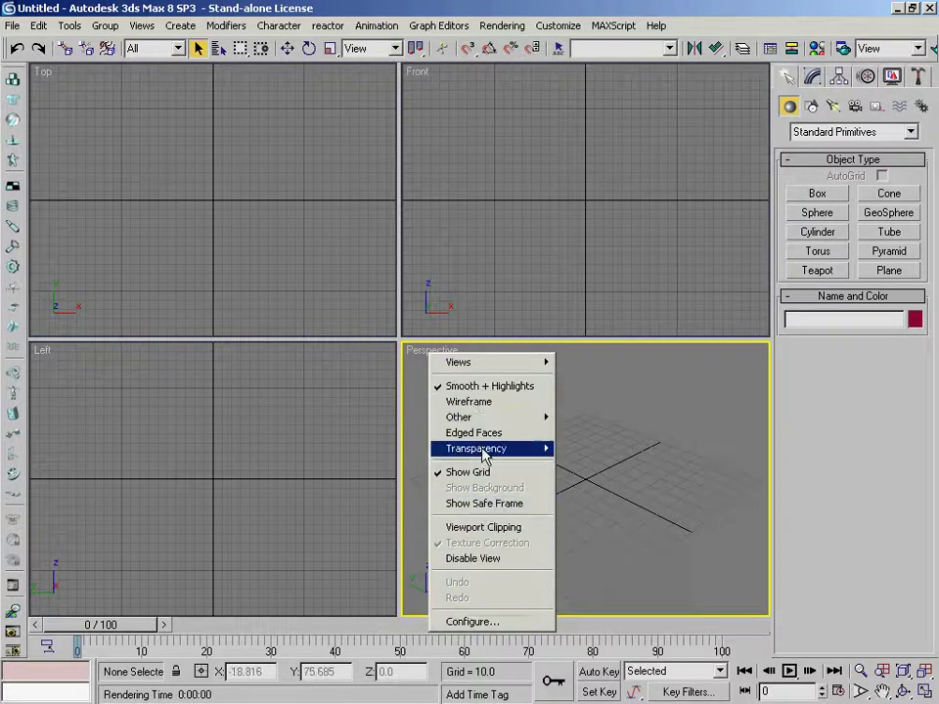
pyautogui.moveTo(479, 372)
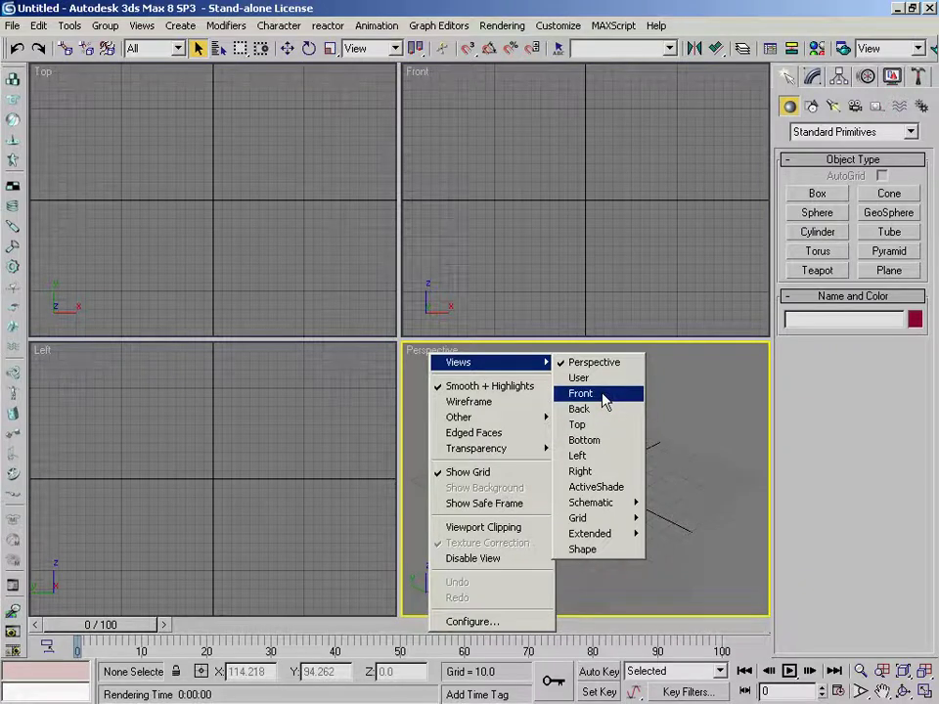
pyautogui.rightClick(421, 76)
pyautogui.rightClick(42, 73)
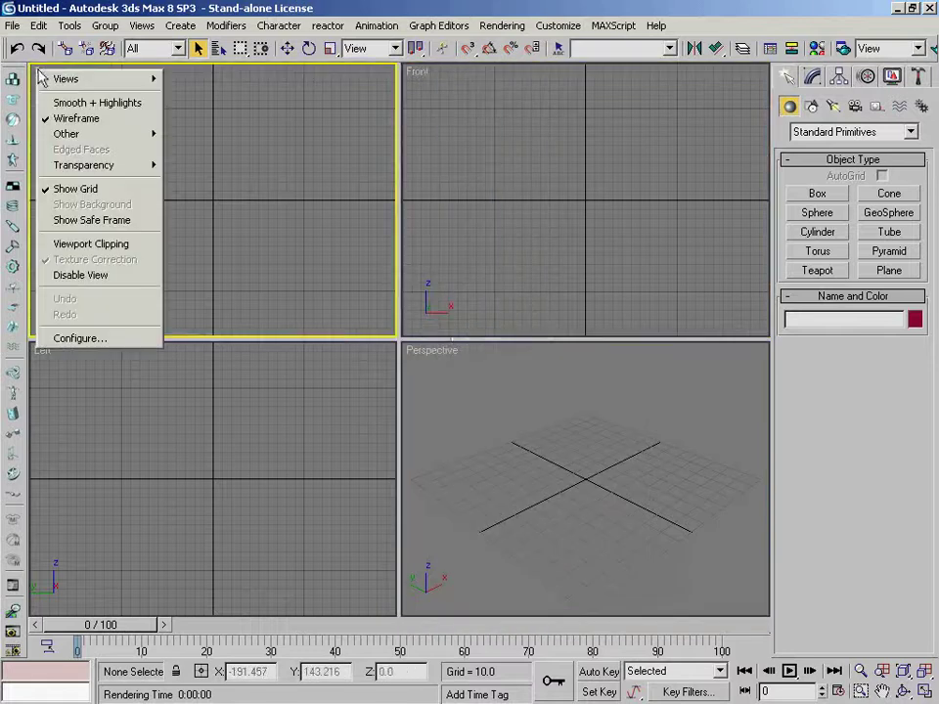
pyautogui.rightClick(42, 356)
pyautogui.rightClick(44, 356)
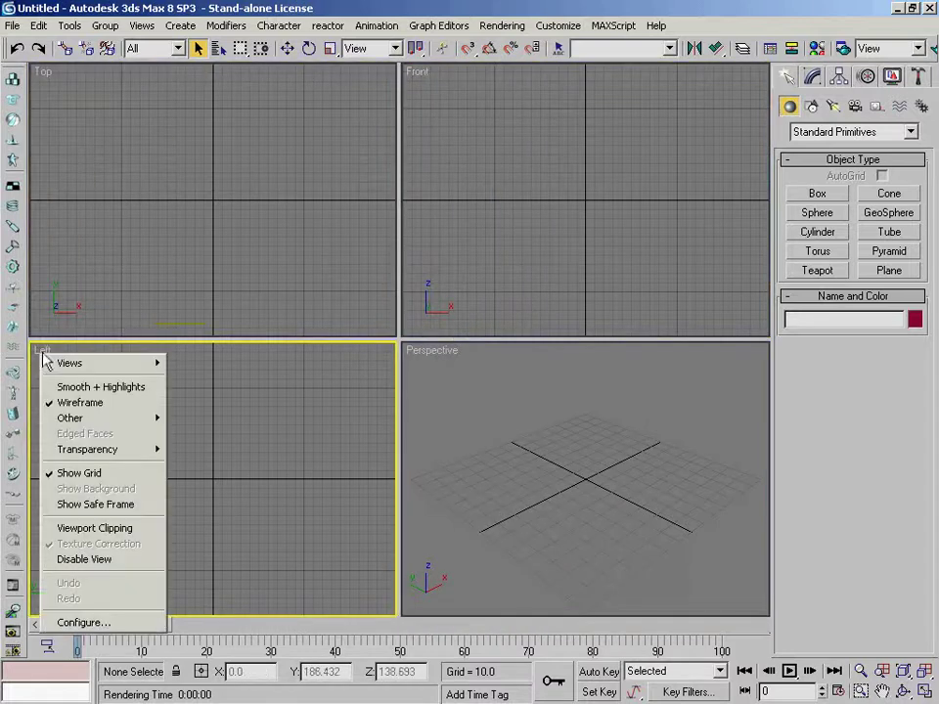
pyautogui.moveTo(61, 357)
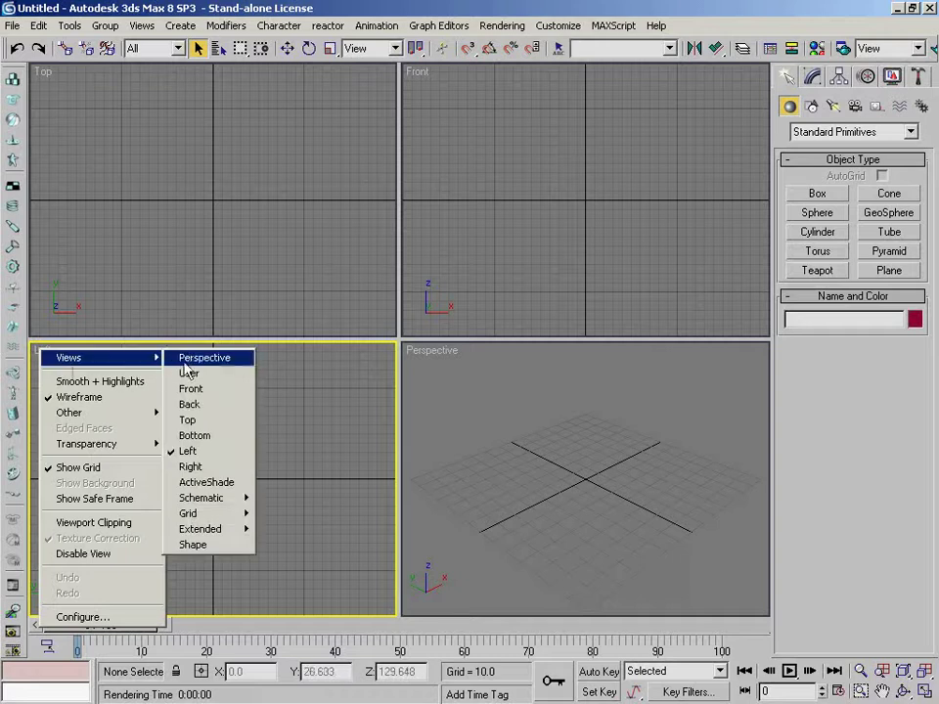
pyautogui.rightClick(307, 381)
pyautogui.click(522, 425)
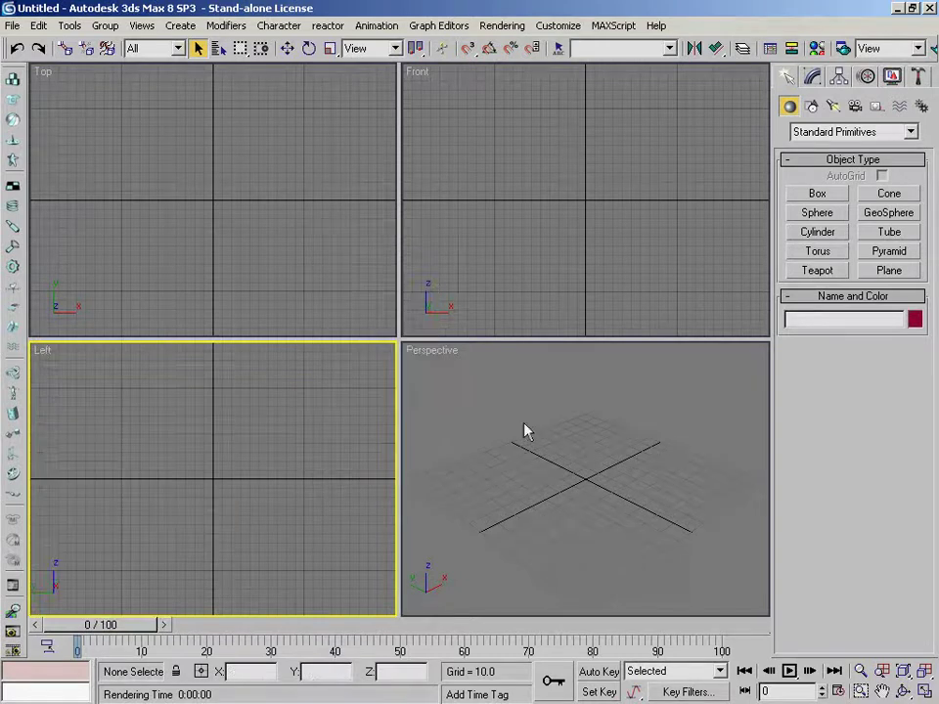
pyautogui.click(460, 445)
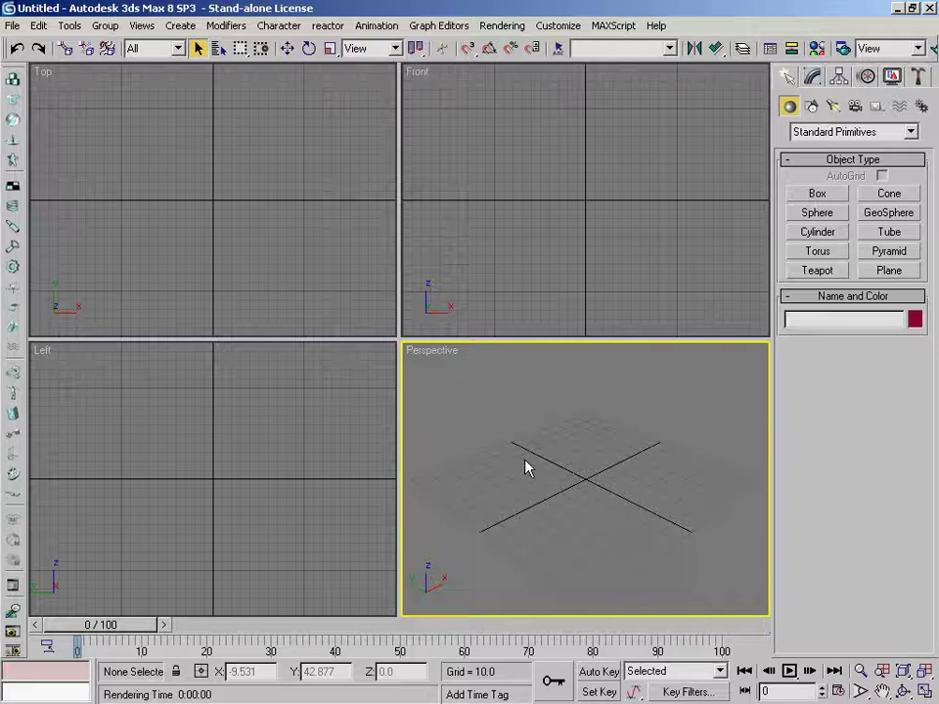
# Examine the available selection region shapes, keeping the rectangular region.
pyautogui.click(246, 57)
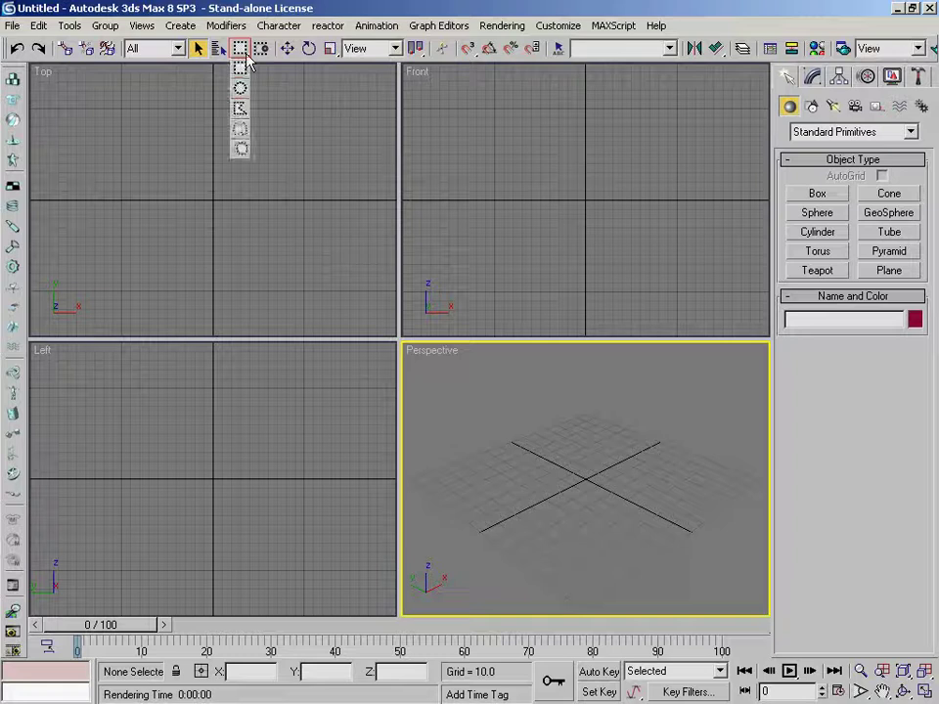
pyautogui.moveTo(247, 60)
pyautogui.mouseDown()
pyautogui.moveTo(243, 162)
pyautogui.moveTo(252, 52)
pyautogui.moveTo(242, 63)
pyautogui.moveTo(242, 148)
pyautogui.moveTo(242, 45)
pyautogui.moveTo(253, 66)
pyautogui.moveTo(243, 89)
pyautogui.moveTo(244, 150)
pyautogui.moveTo(250, 65)
pyautogui.moveTo(246, 146)
pyautogui.mouseUp()
pyautogui.moveTo(244, 132); pyautogui.dragTo(245, 77)
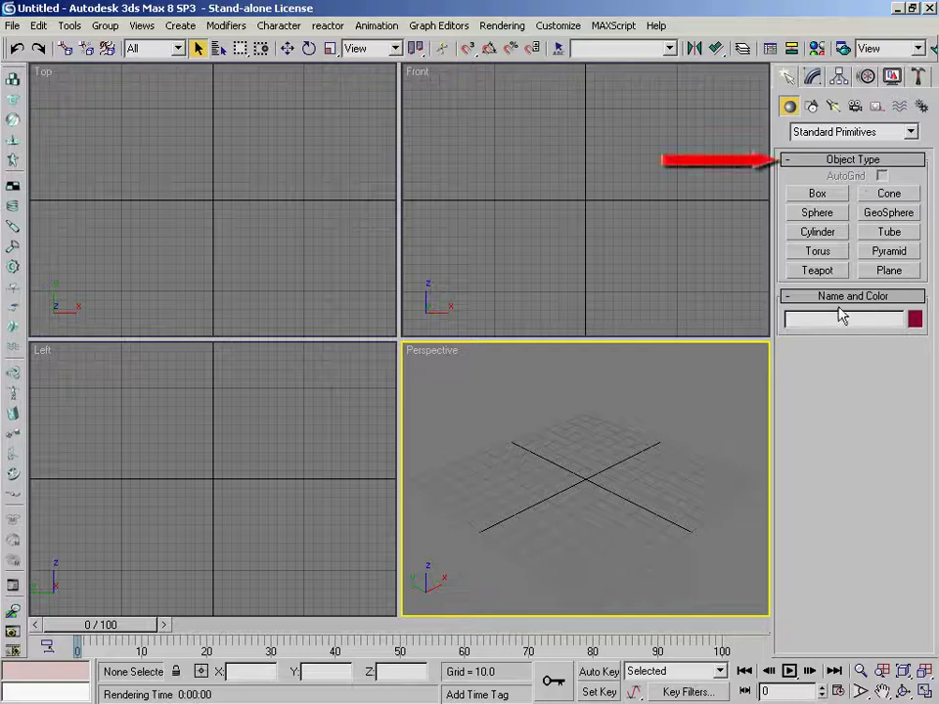
# Collapse and re-expand the Object Type and Name and Color rollouts.
pyautogui.click(816, 162)
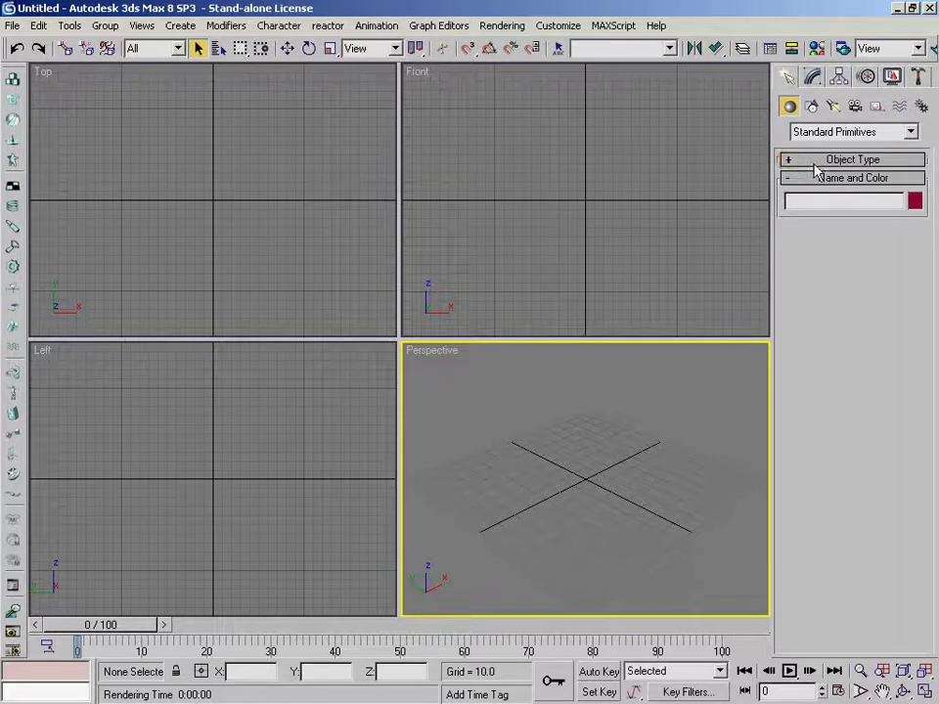
pyautogui.click(817, 160)
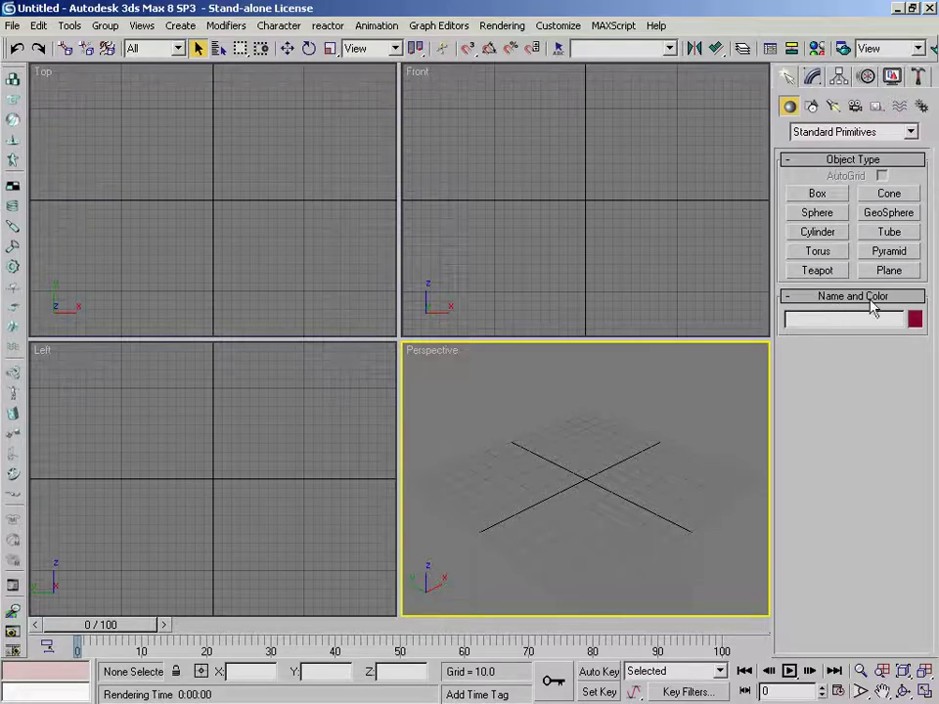
pyautogui.click(839, 300)
pyautogui.click(841, 300)
pyautogui.click(841, 299)
pyautogui.click(842, 299)
# In the hierarchy pivot settings, move the Adjust Transform rollout above Adjust Pivot and restore the original order.
pyautogui.click(838, 77)
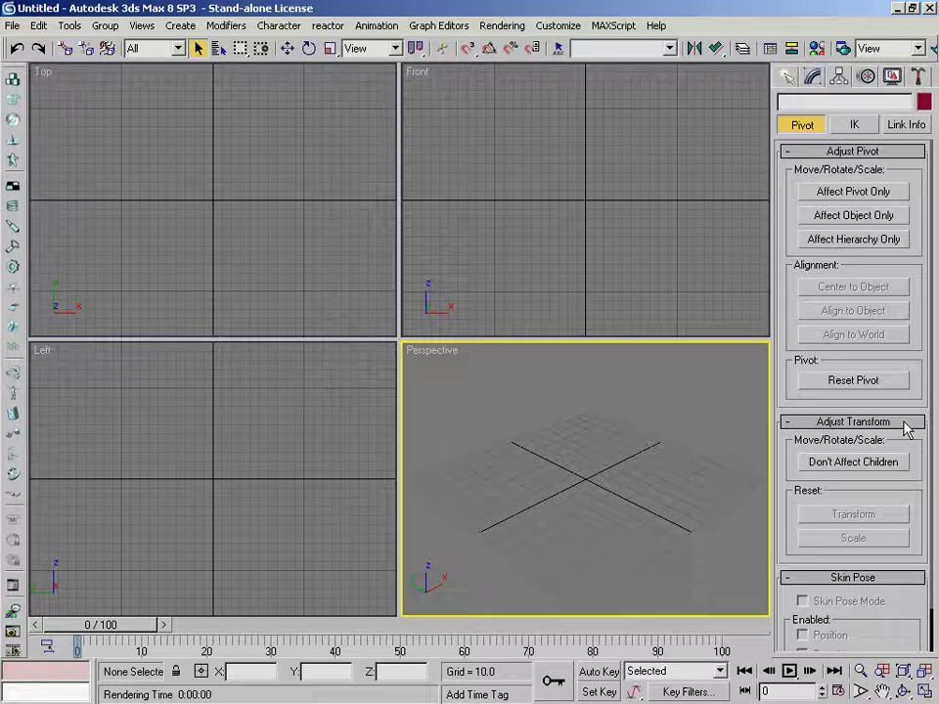
pyautogui.moveTo(904, 428); pyautogui.dragTo(893, 159)
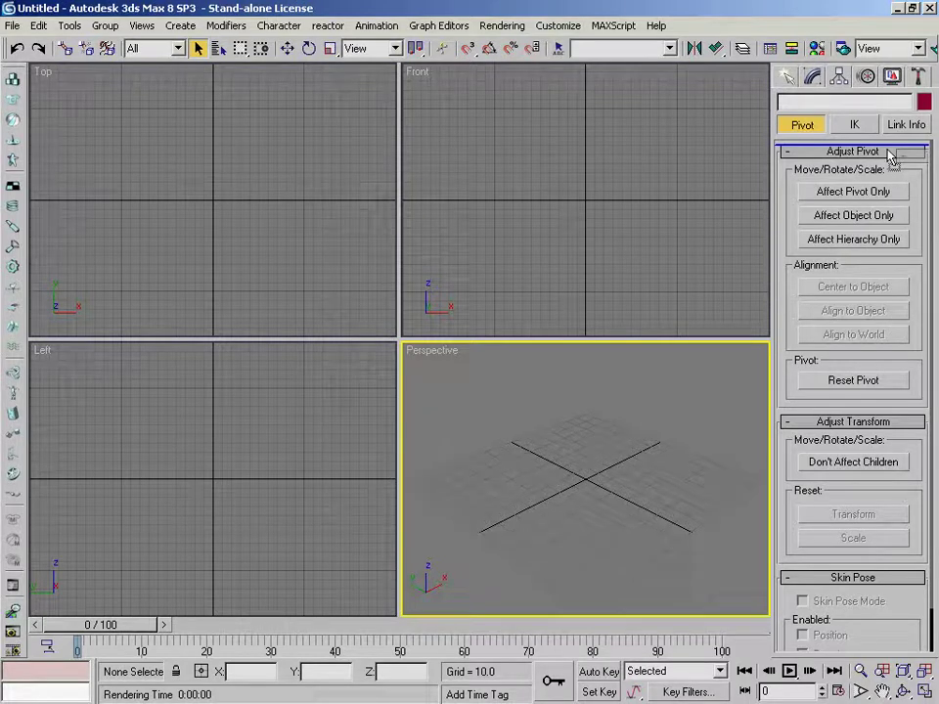
pyautogui.moveTo(892, 156); pyautogui.dragTo(890, 155)
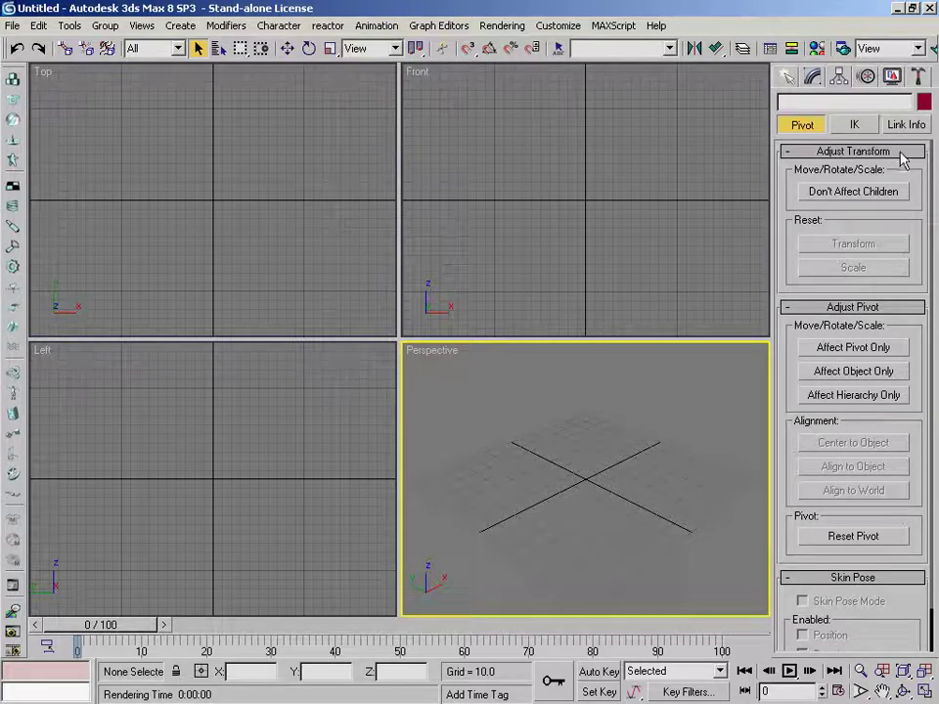
pyautogui.moveTo(900, 159); pyautogui.dragTo(878, 579)
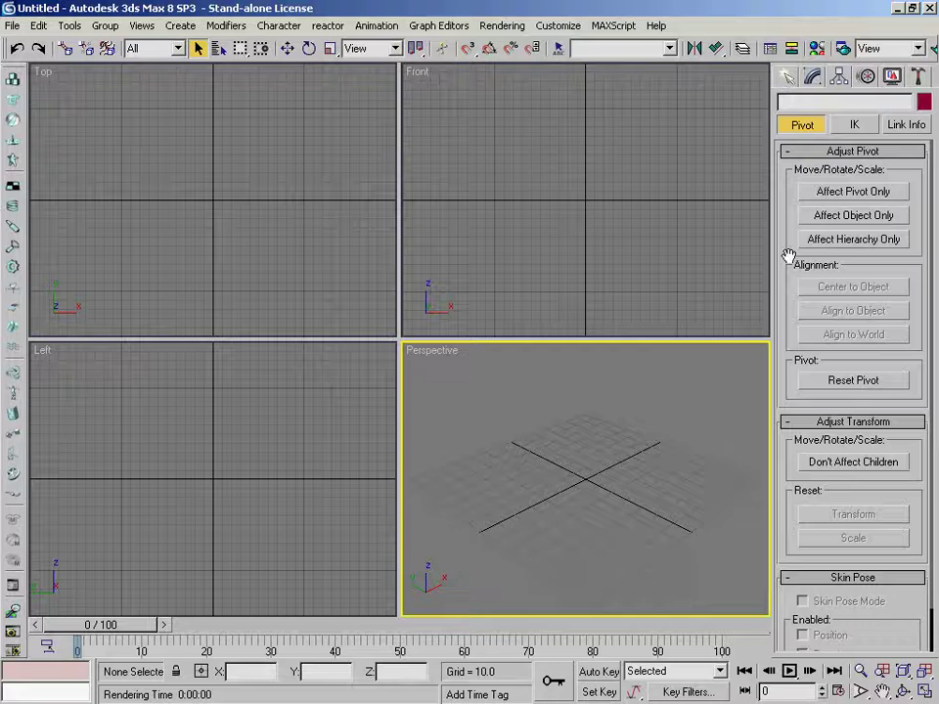
# View the remaining hierarchy pivot settings and the hidden end of the main toolbar.
pyautogui.moveTo(788, 306); pyautogui.dragTo(794, 236)
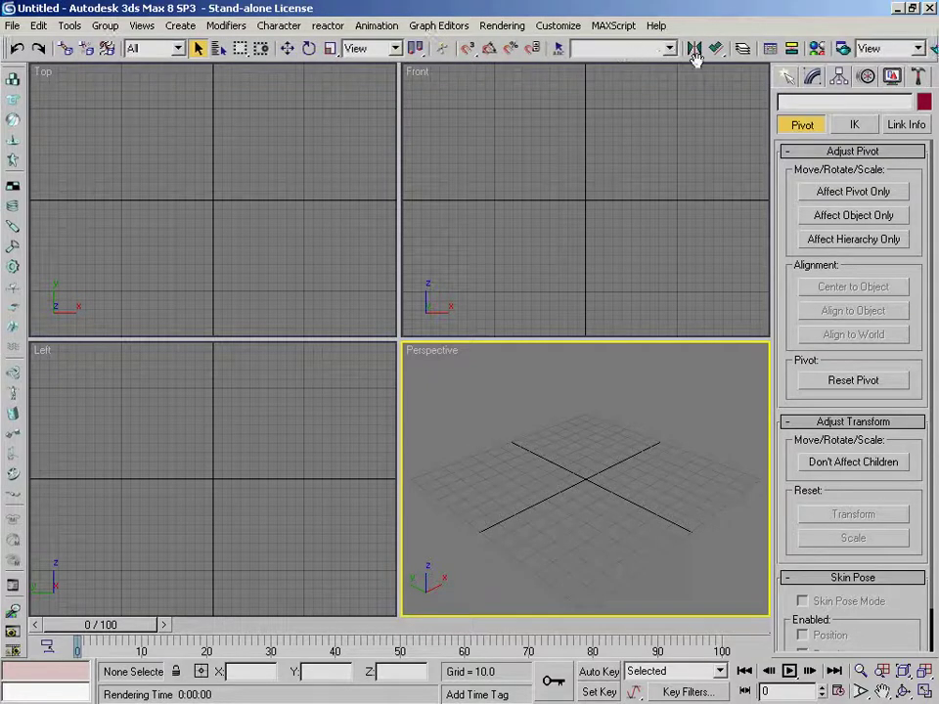
pyautogui.moveTo(667, 52); pyautogui.dragTo(622, 54)
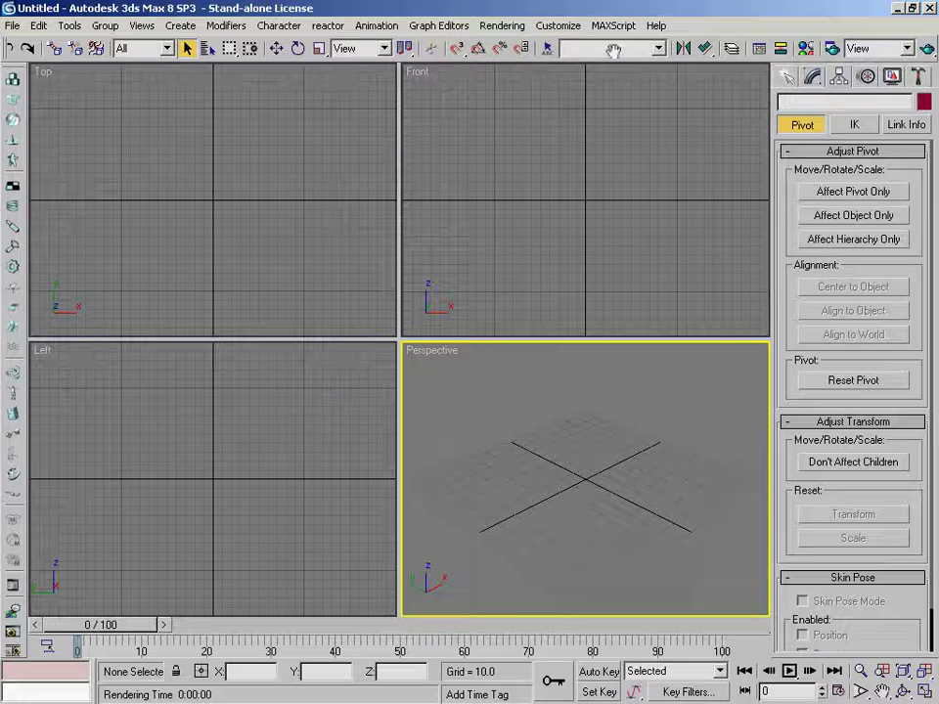
pyautogui.moveTo(591, 56); pyautogui.dragTo(609, 53)
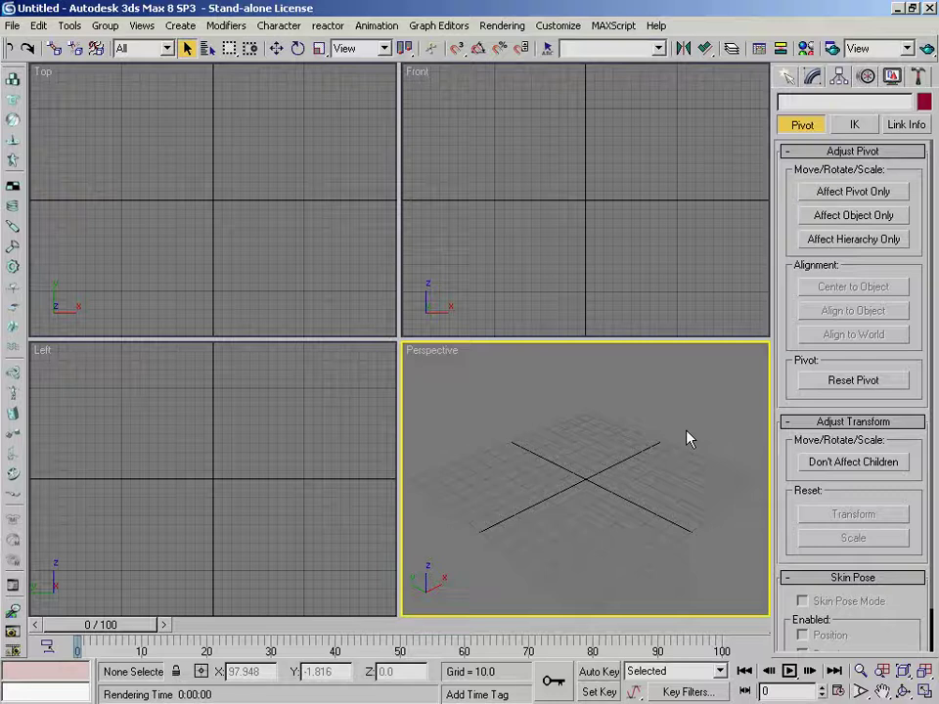
# Create a teapot with a radius of about 33 at the origin in the Perspective viewport.
pyautogui.click(788, 77)
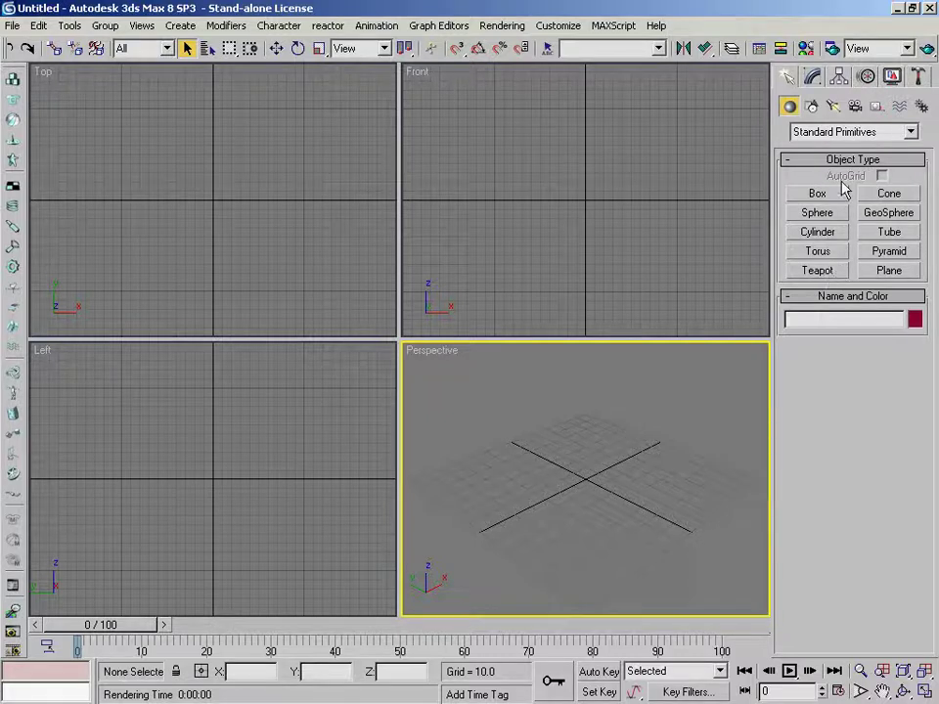
pyautogui.click(821, 272)
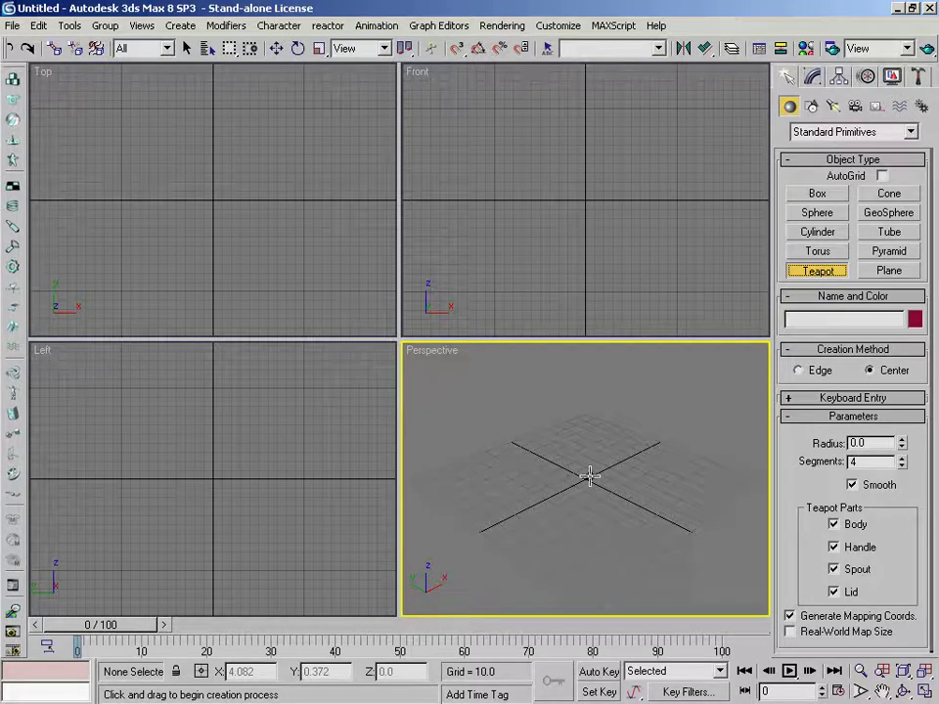
pyautogui.moveTo(585, 481); pyautogui.dragTo(597, 457)
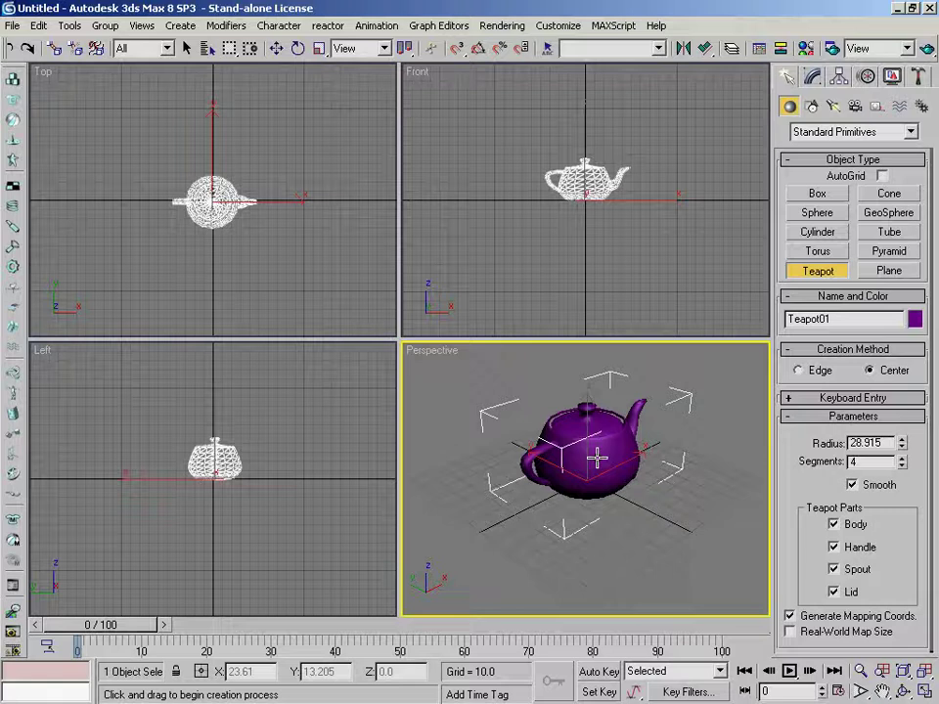
pyautogui.moveTo(596, 457); pyautogui.dragTo(600, 454)
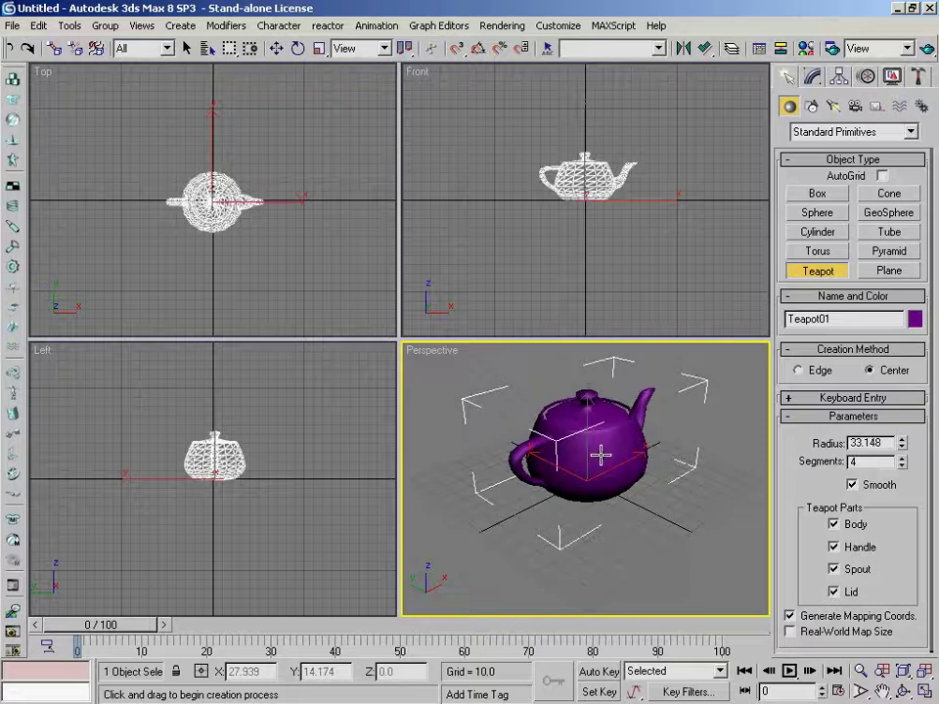
pyautogui.rightClick(673, 505)
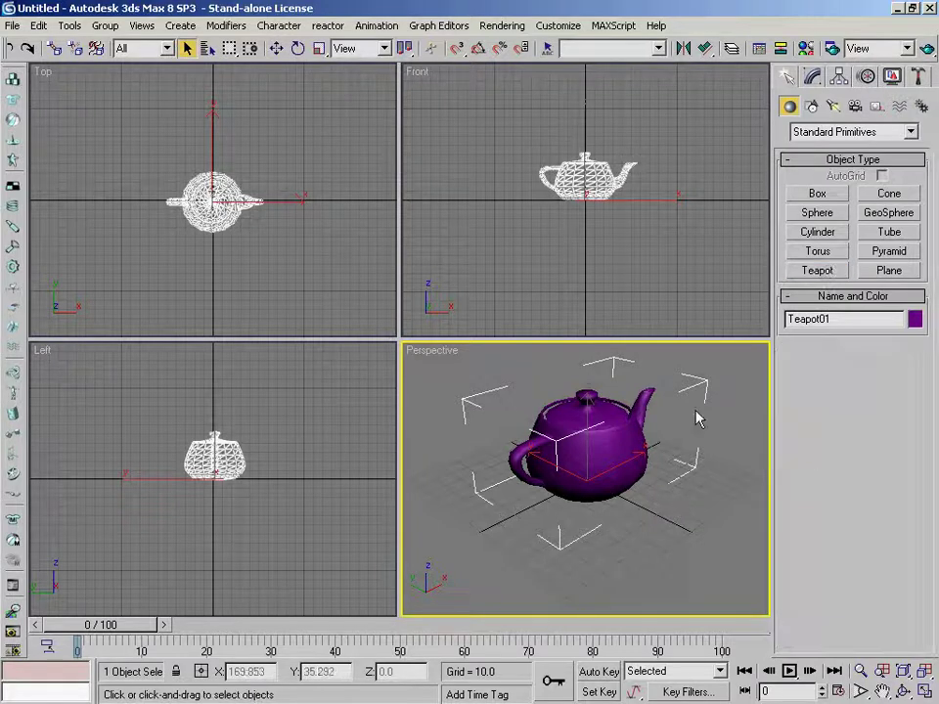
# Increase the teapot's radius to about 36.5 in its modify parameters.
pyautogui.click(811, 78)
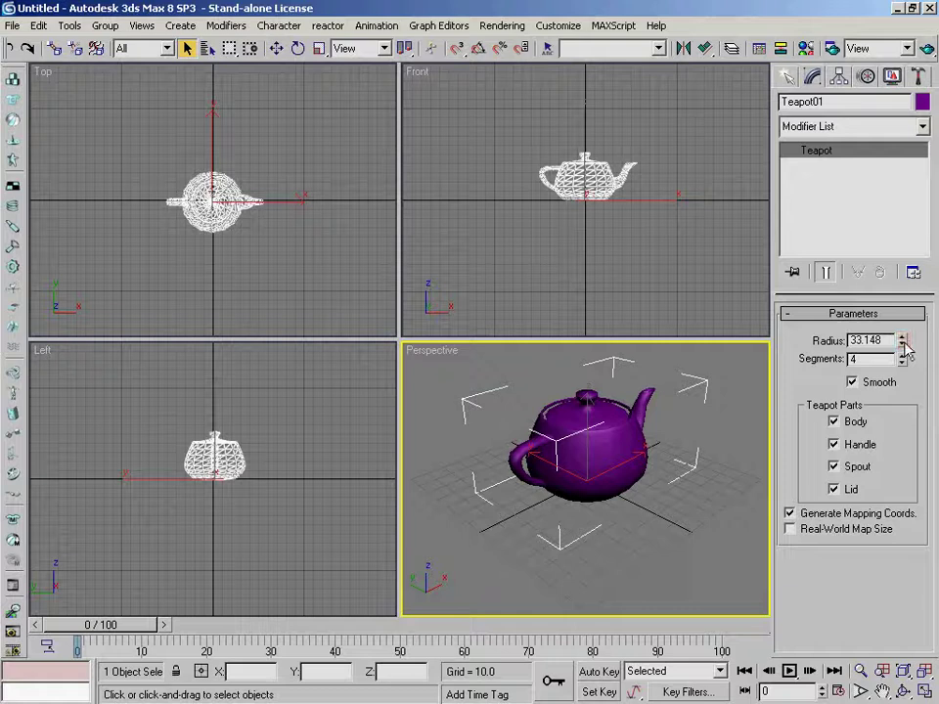
pyautogui.moveTo(904, 342)
pyautogui.mouseDown()
pyautogui.moveTo(907, 313)
pyautogui.moveTo(903, 370)
pyautogui.moveTo(903, 299)
pyautogui.moveTo(908, 353)
pyautogui.moveTo(913, 313)
pyautogui.moveTo(907, 358)
pyautogui.moveTo(914, 295)
pyautogui.moveTo(908, 345)
pyautogui.moveTo(912, 313)
pyautogui.moveTo(909, 342)
pyautogui.moveTo(910, 329)
pyautogui.moveTo(919, 339)
pyautogui.mouseUp()
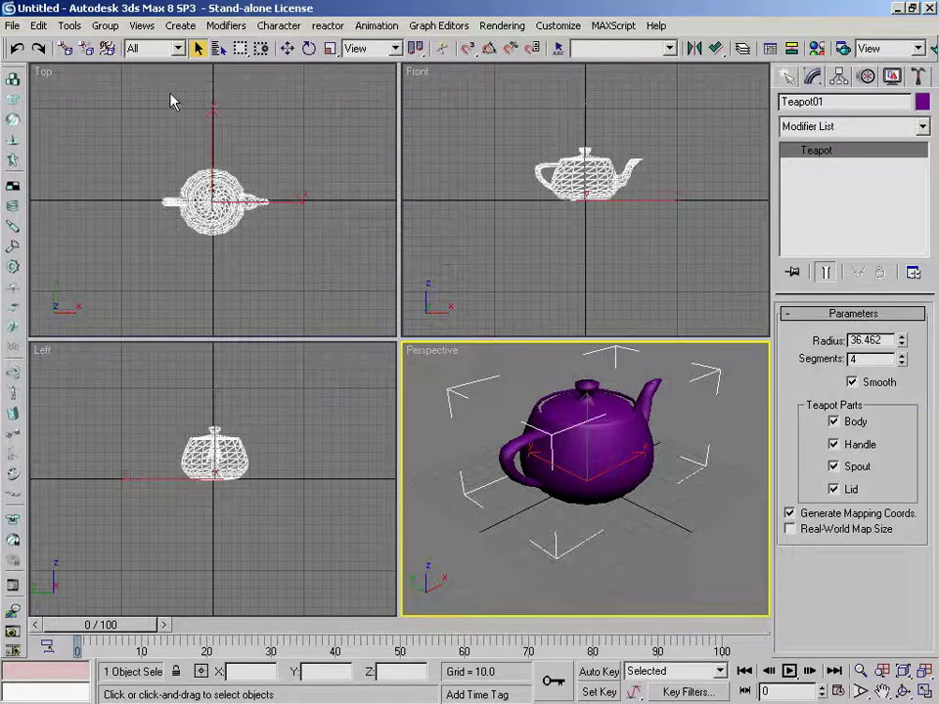
# Undo the teapot's radius change and its creation, and redo both.
pyautogui.click(17, 51)
pyautogui.click(17, 51)
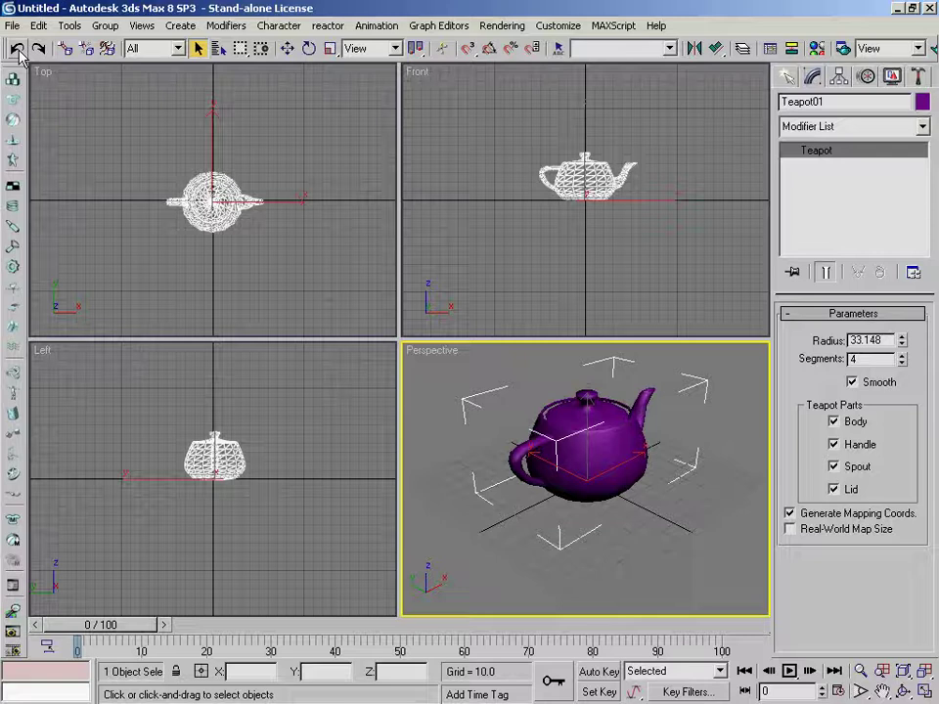
pyautogui.click(17, 50)
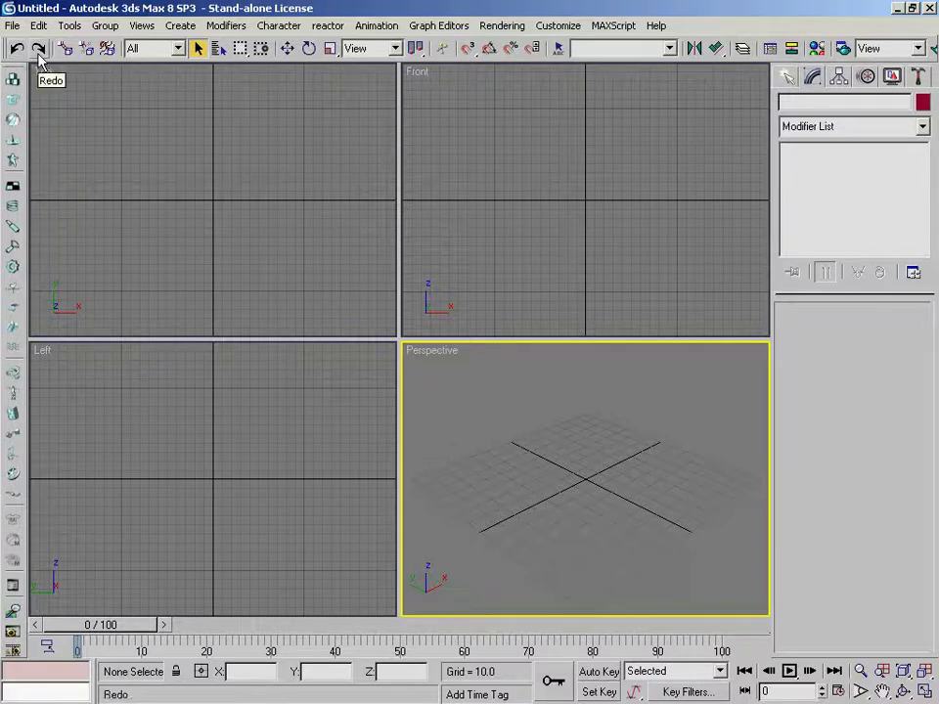
pyautogui.click(39, 57)
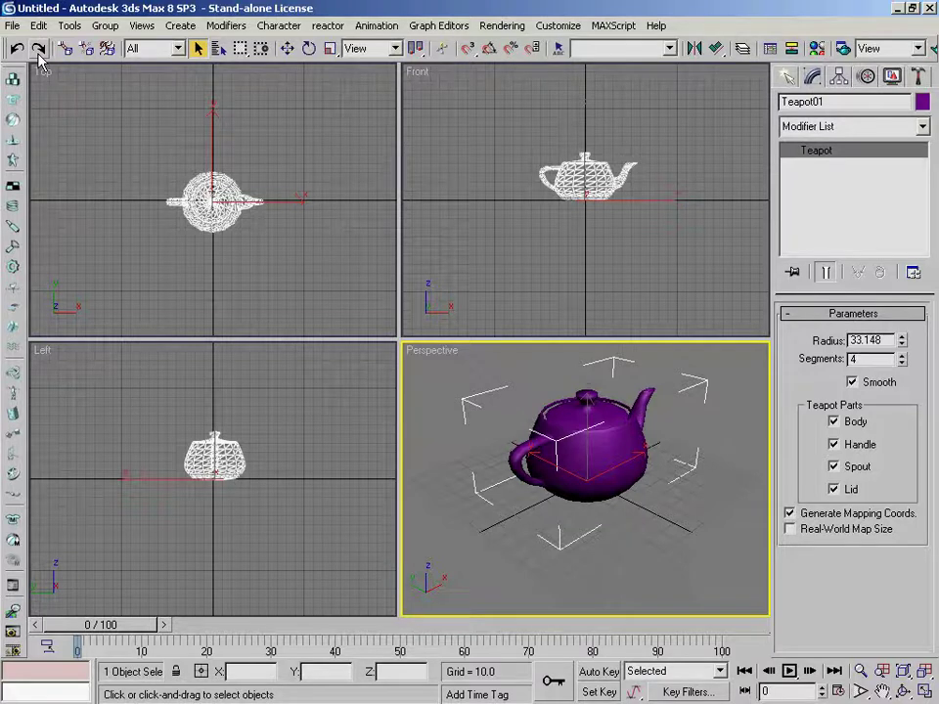
pyautogui.click(41, 51)
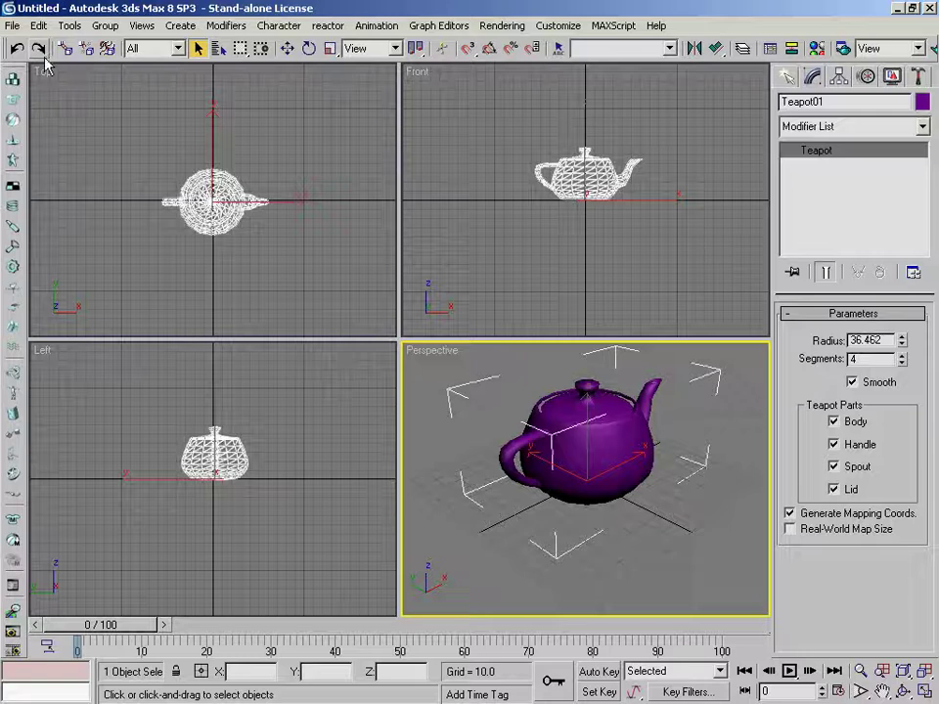